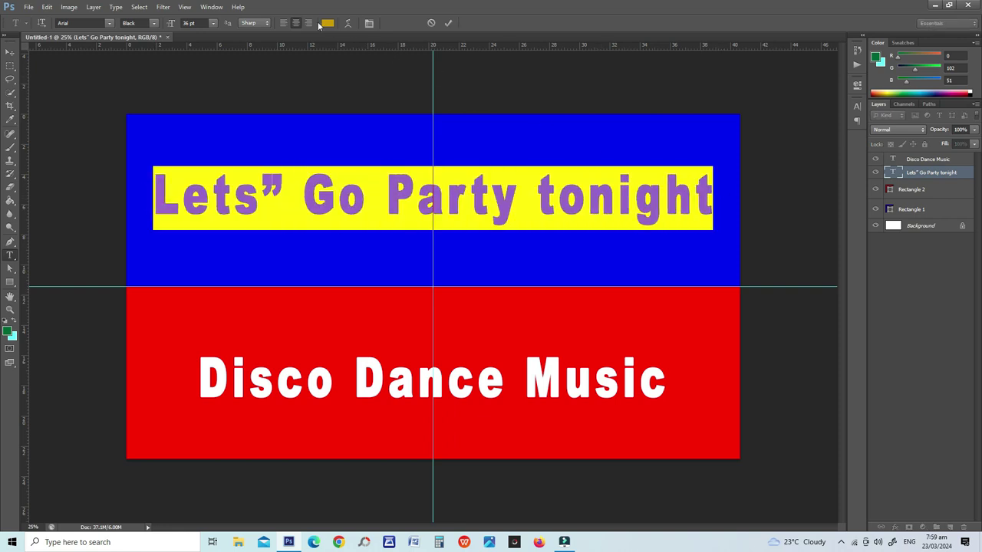
# - Change the colour of the "Lets" Go Party tonight" text to bright yellow and commit the text edit
pyautogui.click(330, 24)
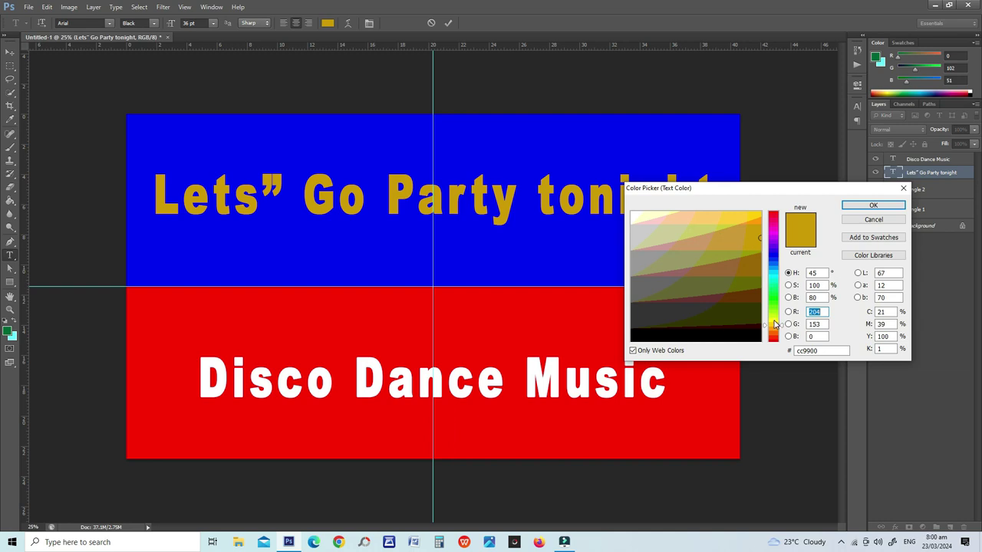
pyautogui.moveTo(775, 325); pyautogui.dragTo(775, 320)
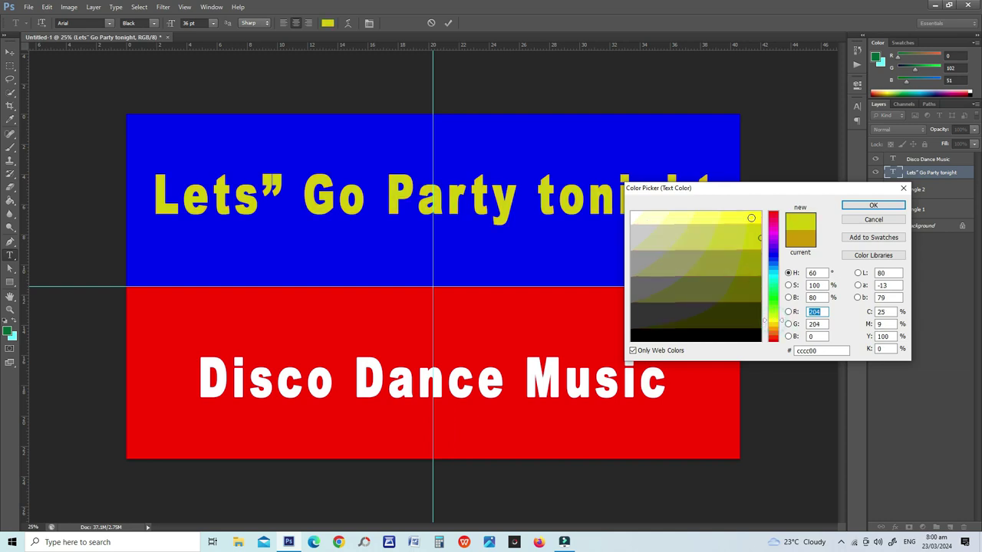
pyautogui.moveTo(759, 238); pyautogui.dragTo(752, 219)
pyautogui.click(853, 205)
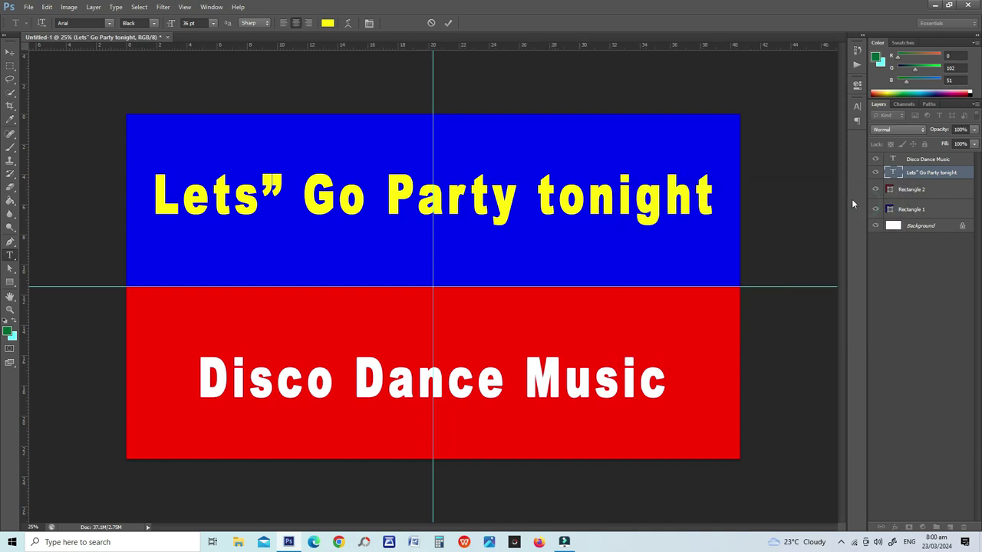
pyautogui.click(448, 23)
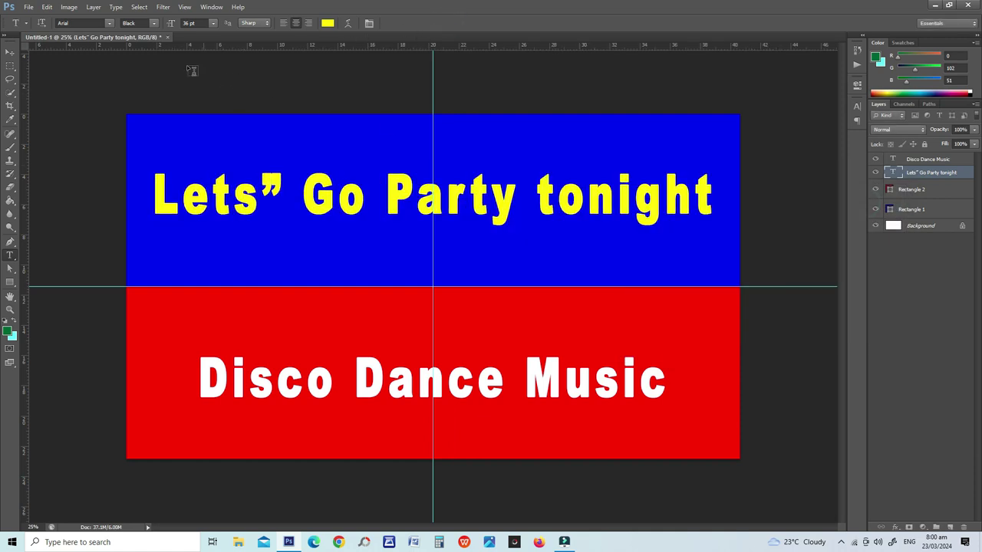
# - Nudge the "Lets" Go Party tonight" text slightly to the left with the Move tool
pyautogui.click(10, 51)
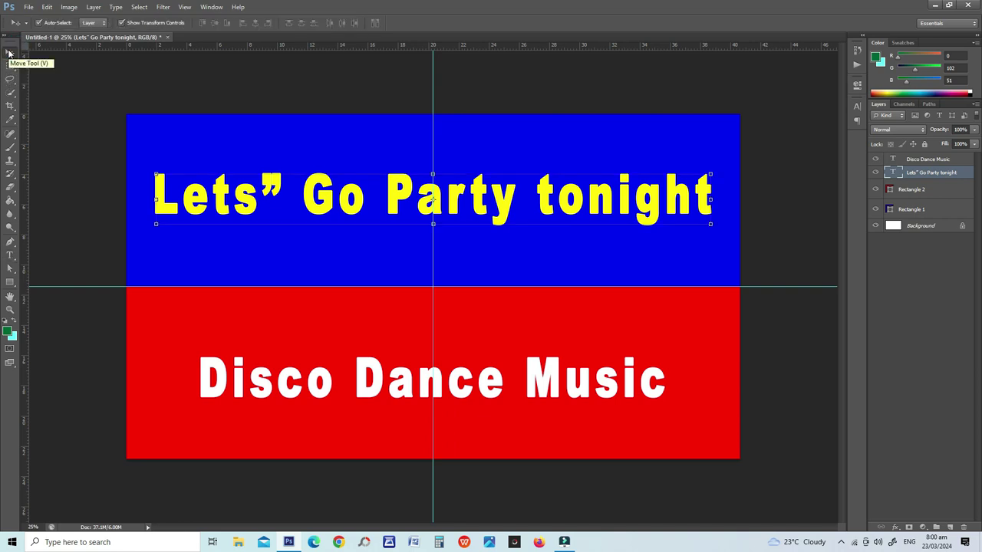
pyautogui.press('Left')
pyautogui.press('Left')
pyautogui.press('Left')
pyautogui.press('Left')
pyautogui.press('Left')
pyautogui.press('Left')
pyautogui.press('Left')
pyautogui.press('Left')
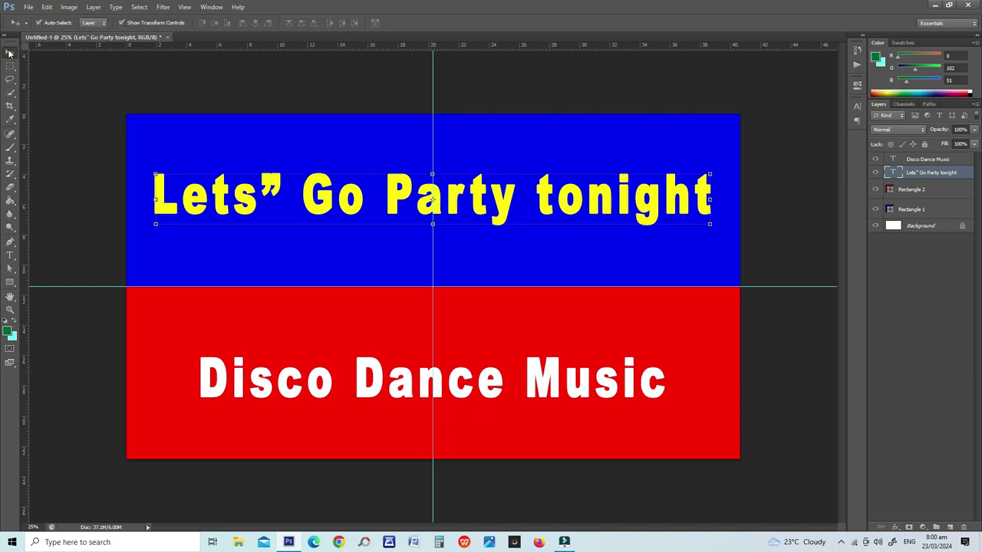
# - Save the banner as the JPEG file Untitled-1.jpg in Downloads, with maximum quality 12 and the Progressive format option
pyautogui.click(31, 7)
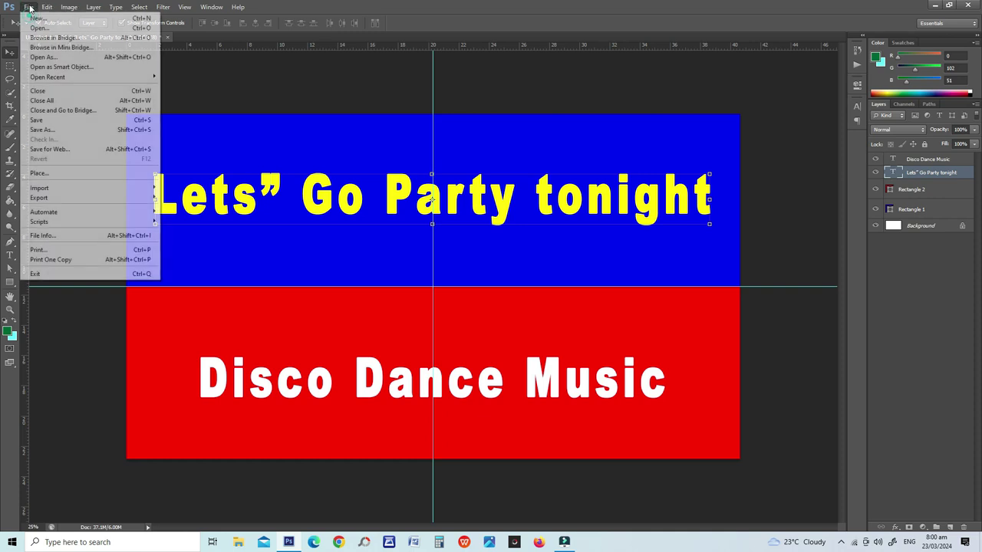
pyautogui.click(49, 130)
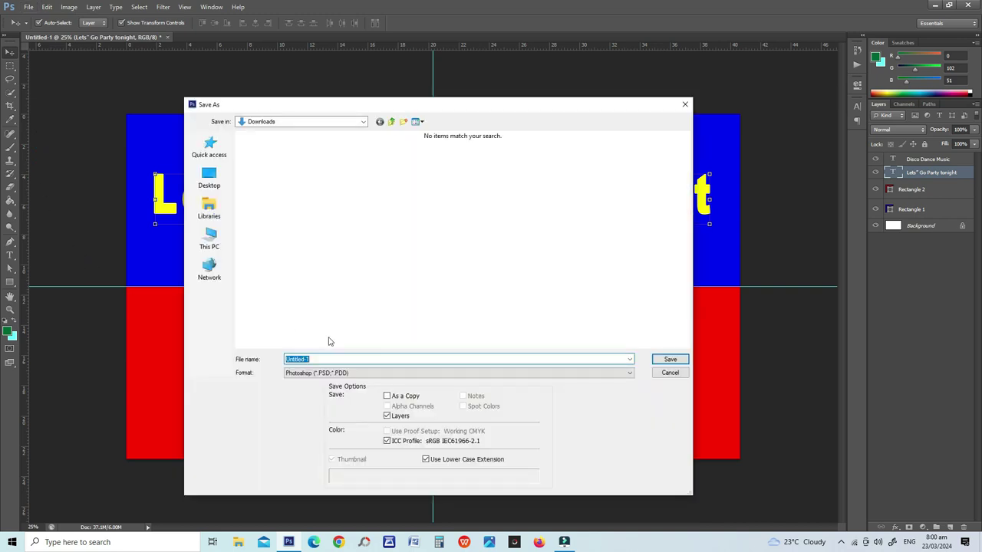
pyautogui.click(628, 373)
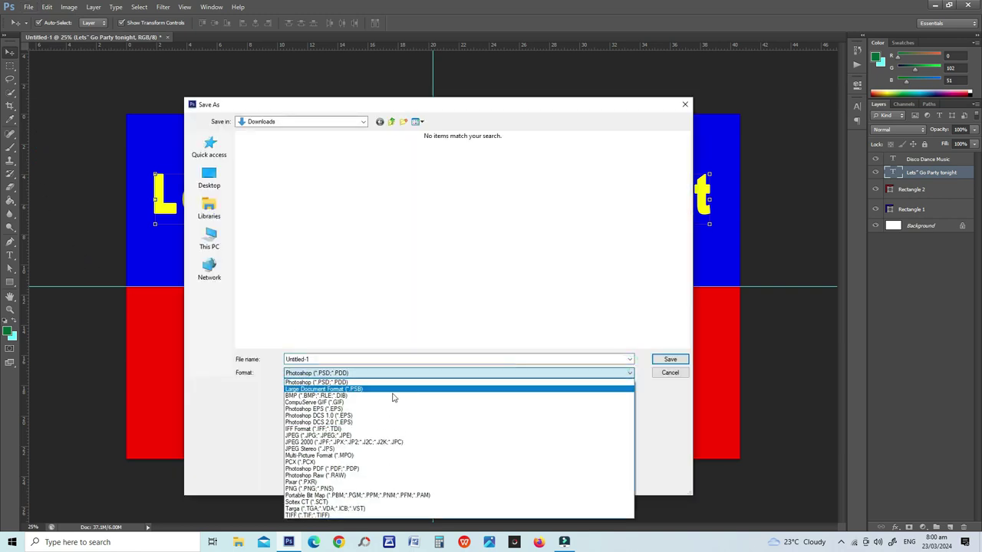
pyautogui.click(365, 436)
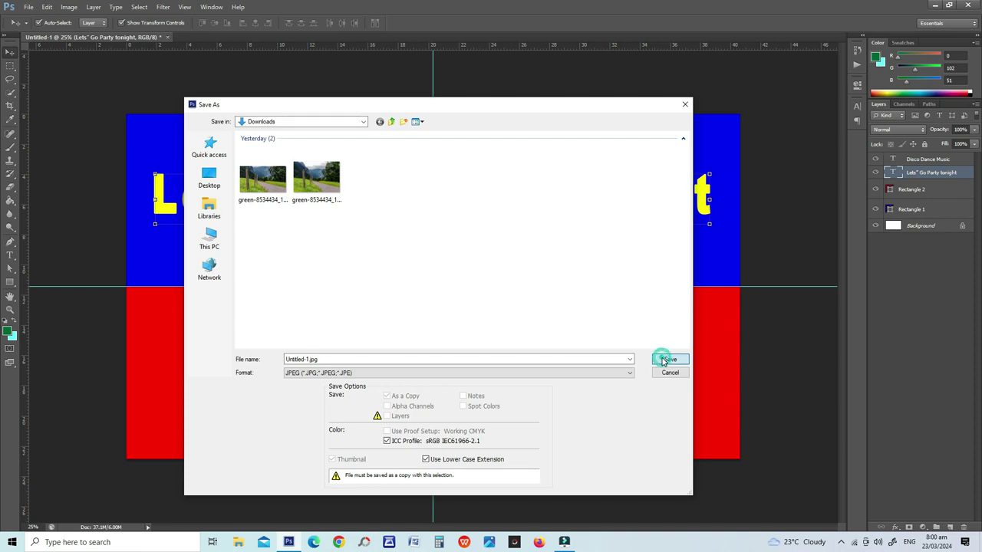
pyautogui.click(666, 360)
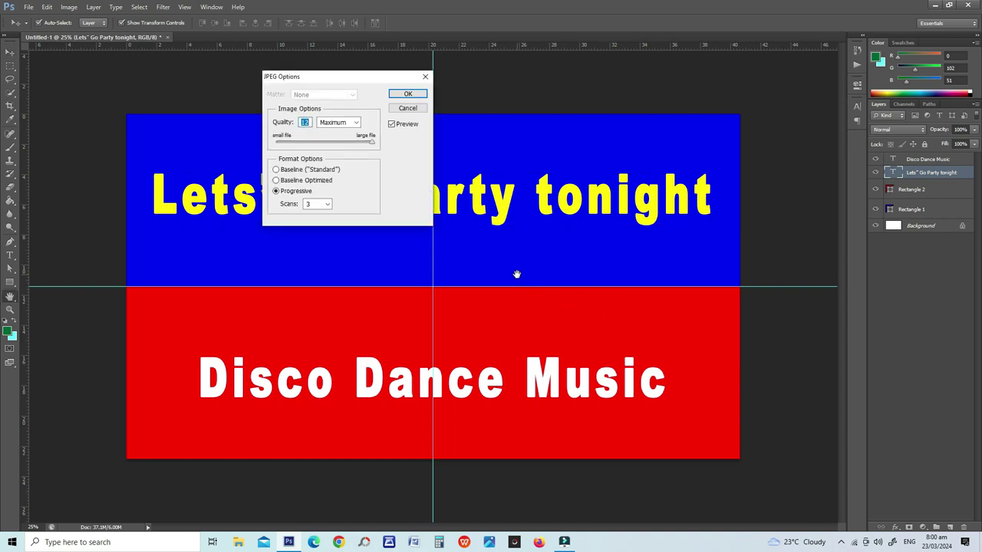
pyautogui.click(407, 94)
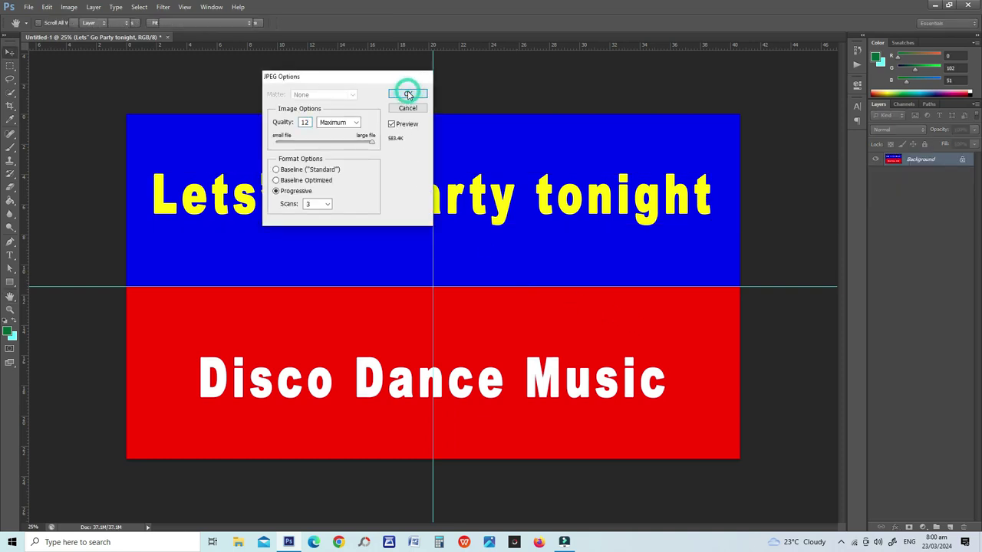
# - Switch to File Explorer and move the Untitled-1 image from Downloads into the ILOCANO MIX CLUB folder on the desktop
pyautogui.click(936, 5)
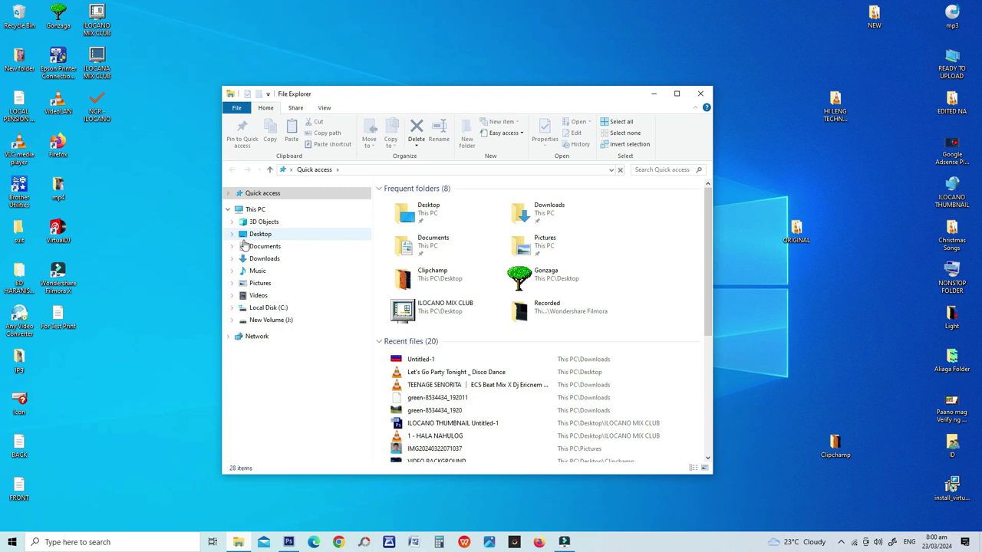
pyautogui.click(283, 259)
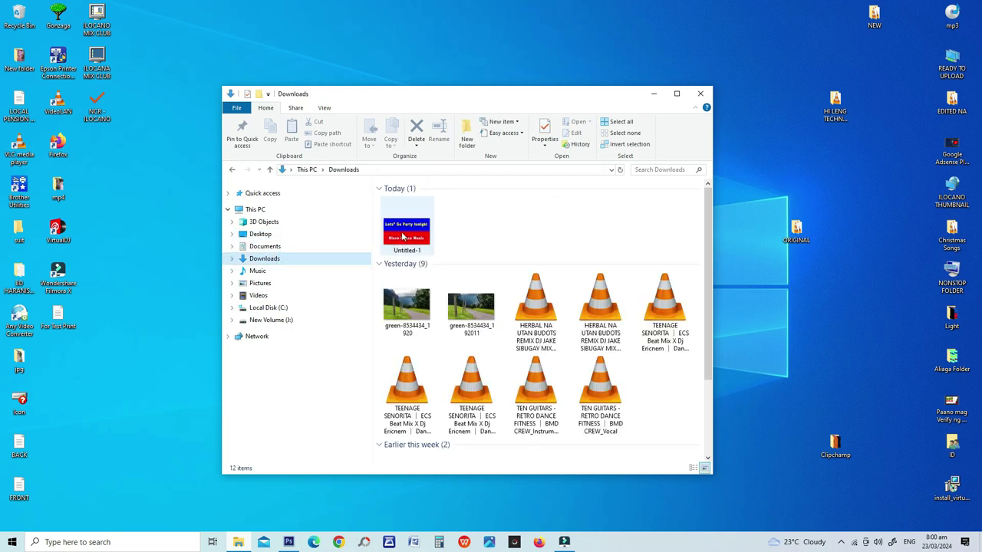
pyautogui.moveTo(418, 230); pyautogui.dragTo(96, 25)
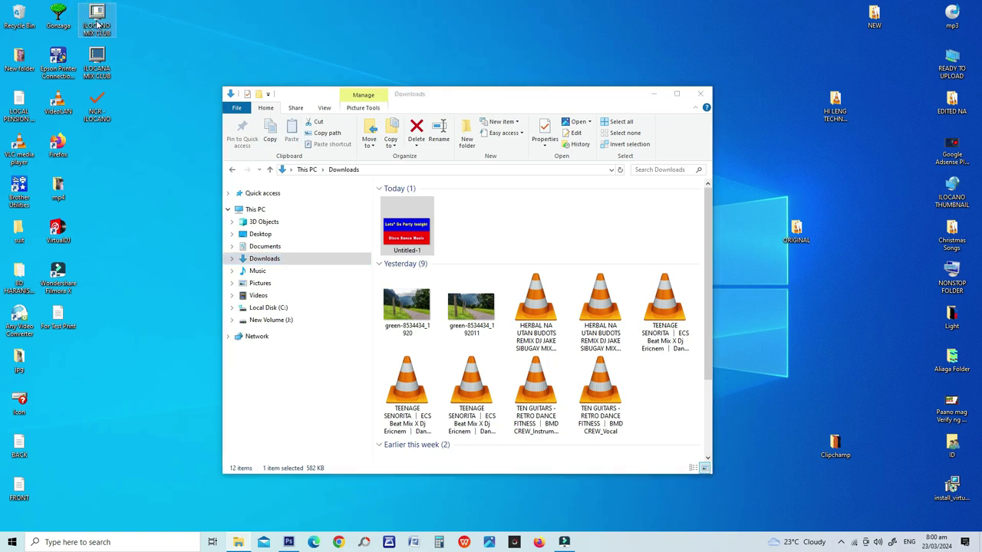
pyautogui.click(699, 94)
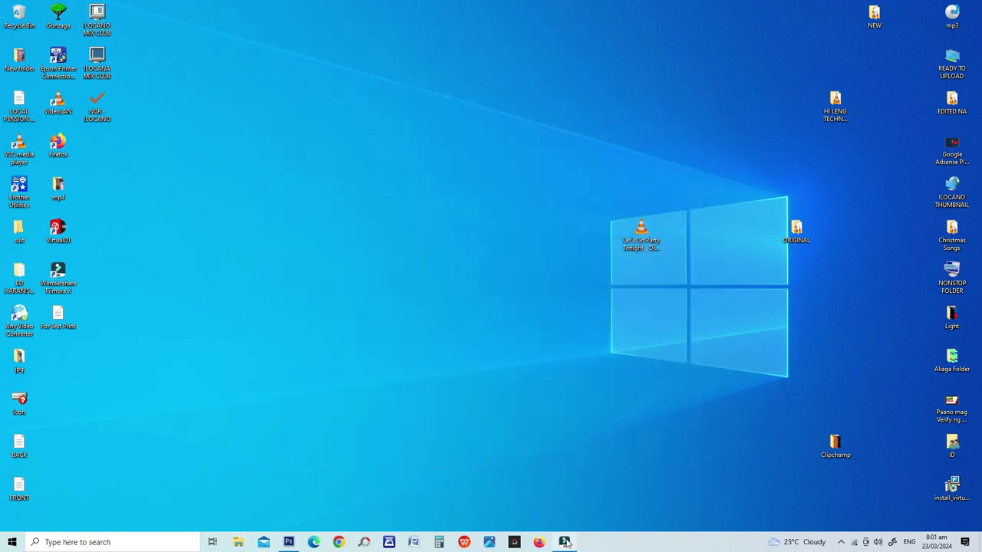
# - Switch to Wondershare Filmora and import the ILOCANO MIX CLUB sound effect, the WELCOME IDOLS audio, the Let's Go Party Tonight music and vocals, and Untitled-1
pyautogui.click(566, 542)
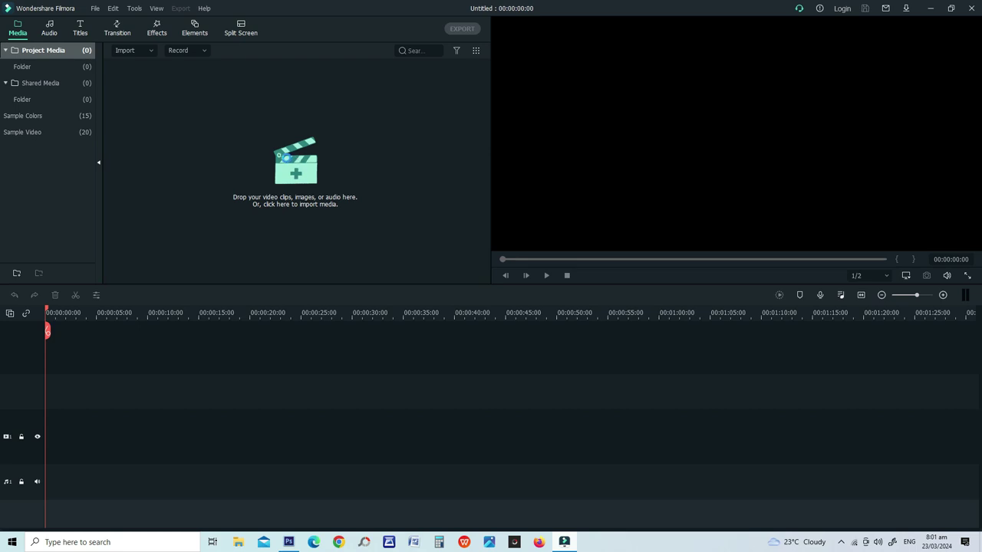
pyautogui.click(285, 159)
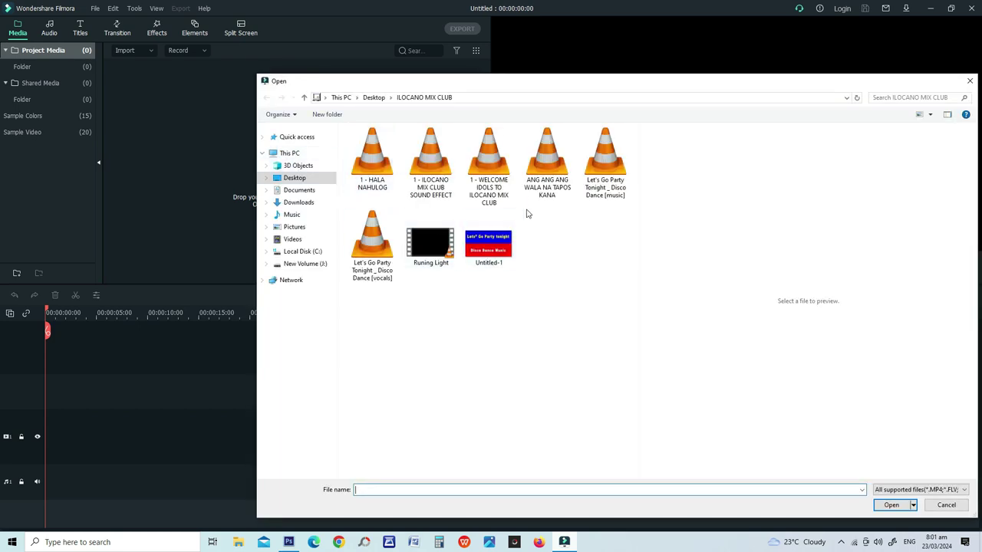
pyautogui.click(433, 168)
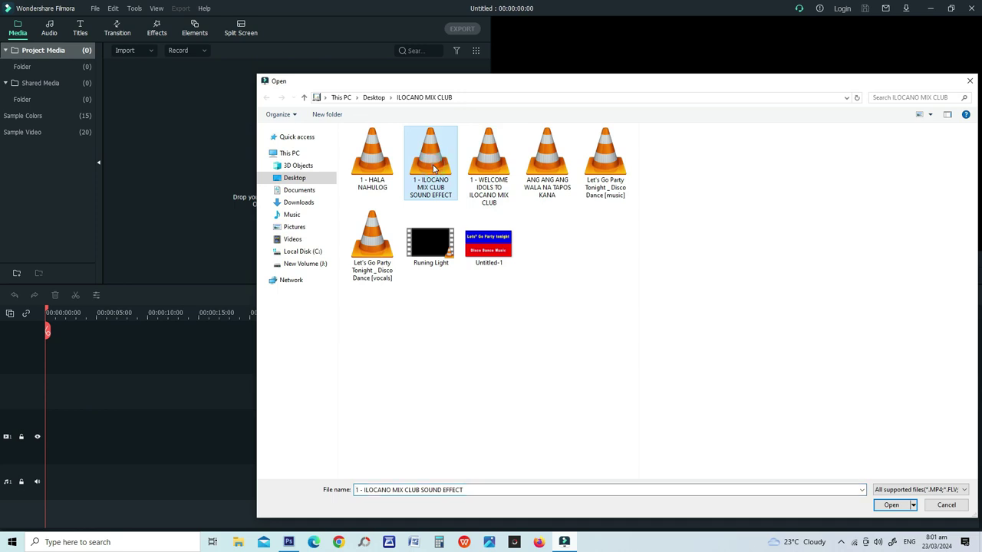
pyautogui.keyDown('ctrl'); pyautogui.click(480, 169); pyautogui.keyUp('ctrl')
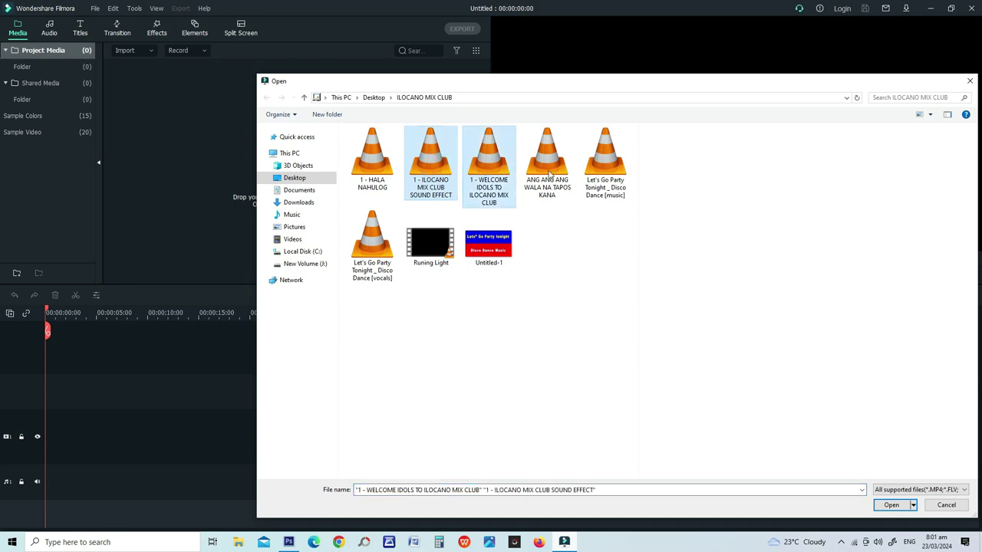
pyautogui.keyDown('ctrl'); pyautogui.click(606, 175); pyautogui.keyUp('ctrl')
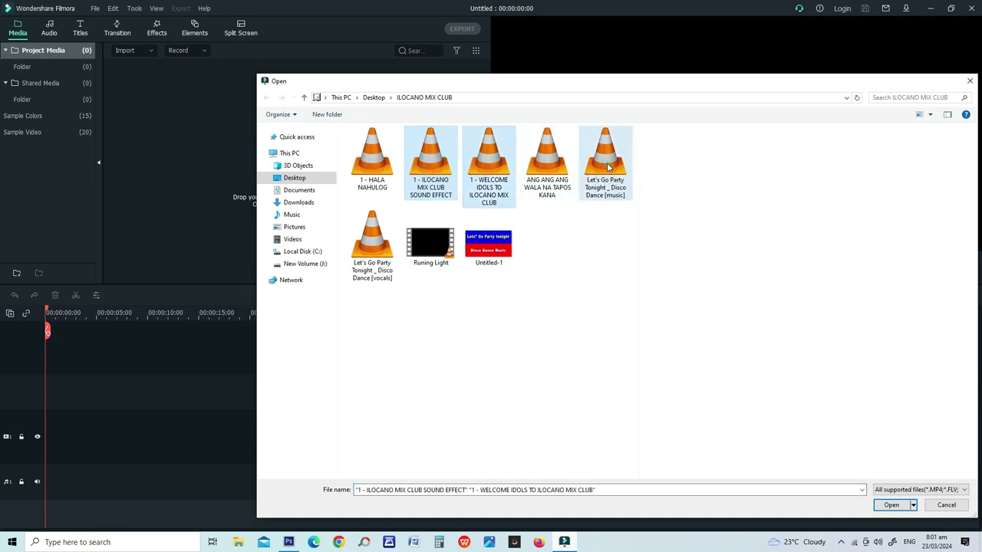
pyautogui.keyDown('ctrl'); pyautogui.click(372, 258); pyautogui.keyUp('ctrl')
pyautogui.keyDown('ctrl'); pyautogui.click(488, 246); pyautogui.keyUp('ctrl')
pyautogui.click(892, 505)
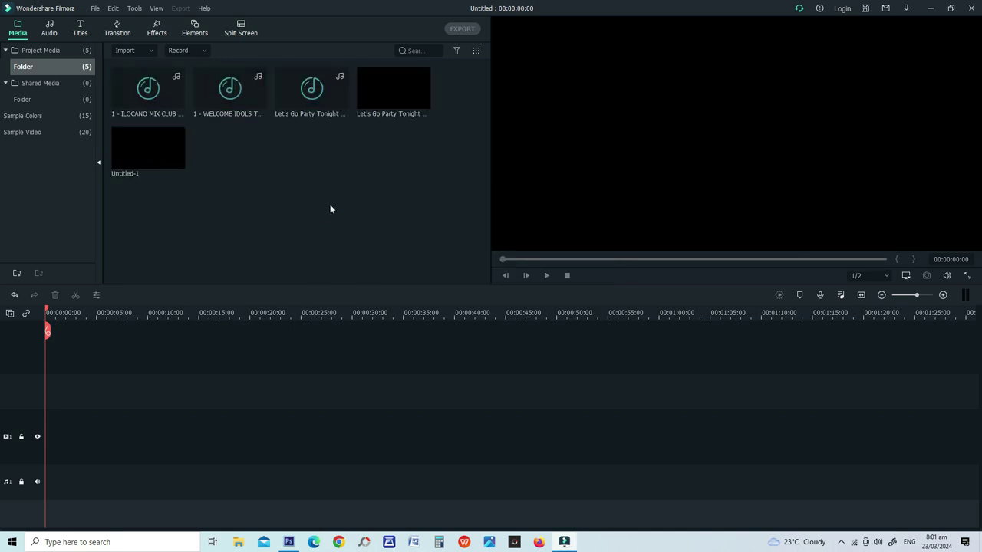
# - Place the Let's Go Party Tonight music and vocals on separate audio tracks at the timeline start and play them
pyautogui.moveTo(313, 94)
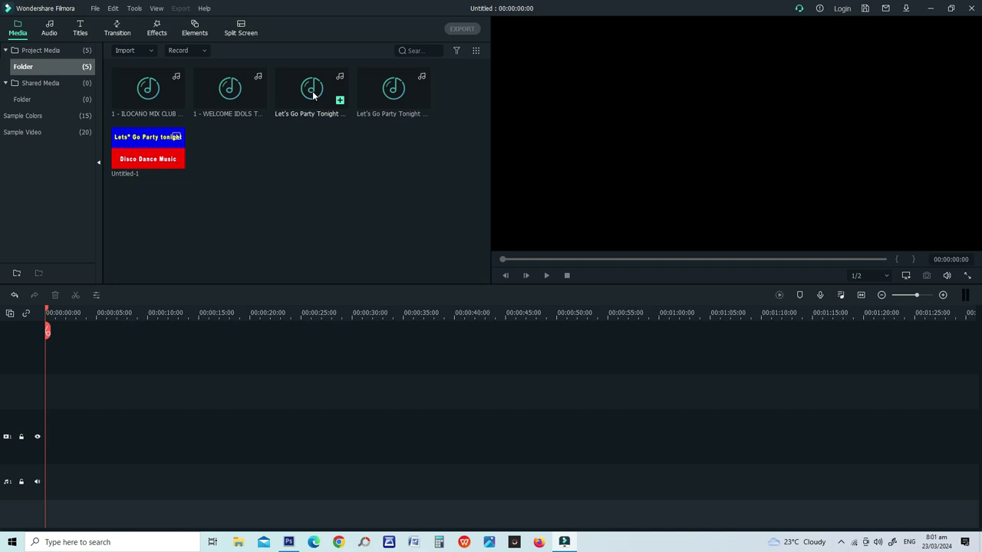
pyautogui.moveTo(313, 94); pyautogui.dragTo(38, 466)
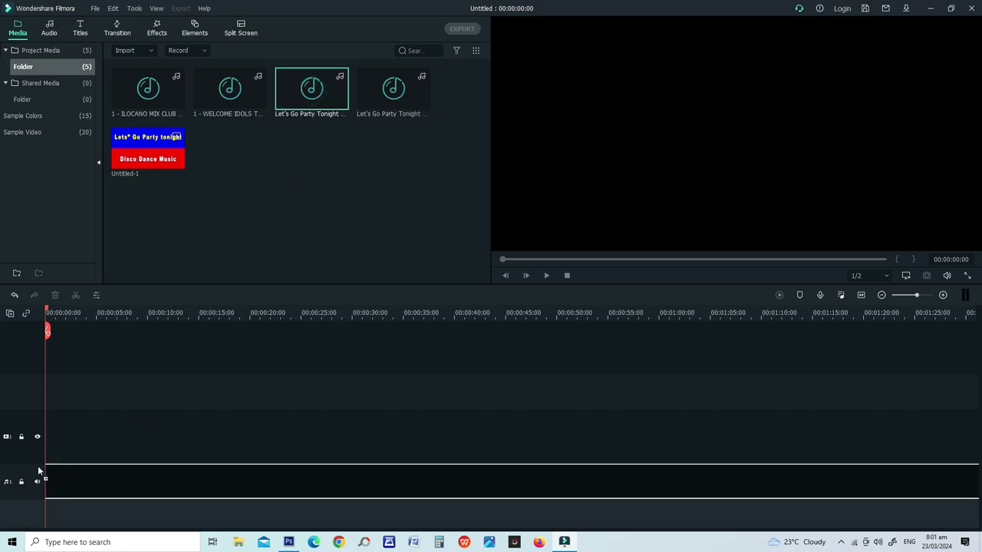
pyautogui.moveTo(342, 295); pyautogui.dragTo(369, 225)
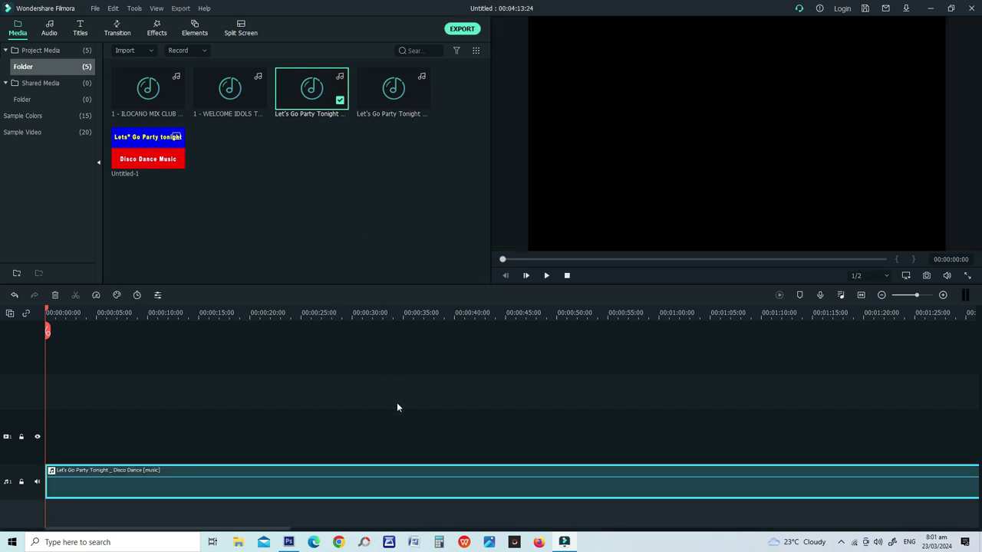
pyautogui.moveTo(394, 90); pyautogui.dragTo(114, 504)
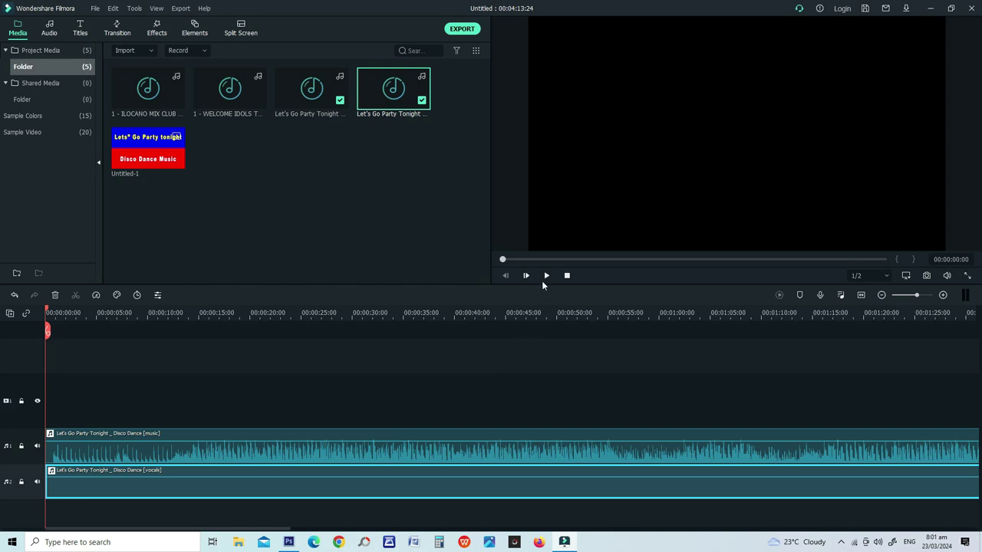
pyautogui.click(546, 275)
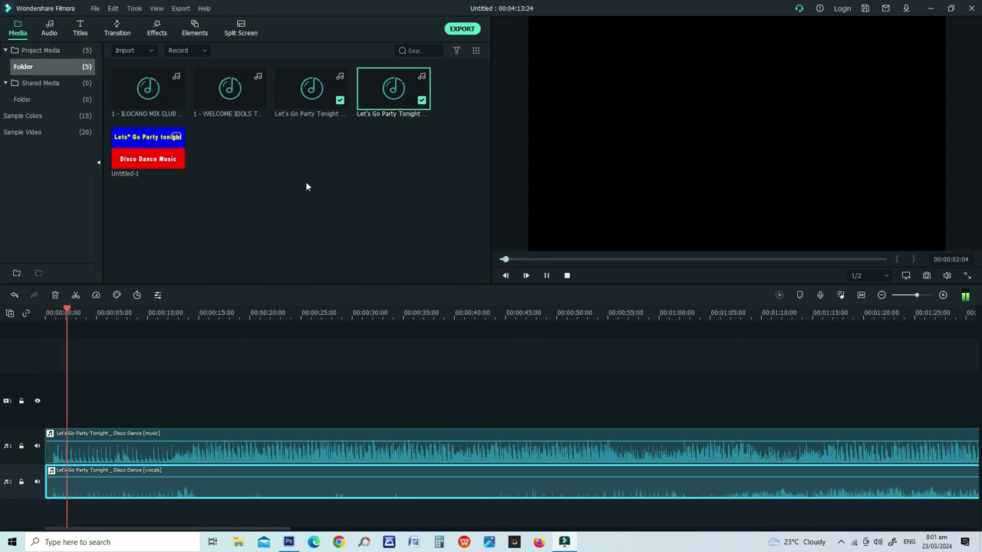
# - Add the WELCOME IDOLS audio clip to a third audio track at about 36 seconds and play that section
pyautogui.moveTo(234, 95)
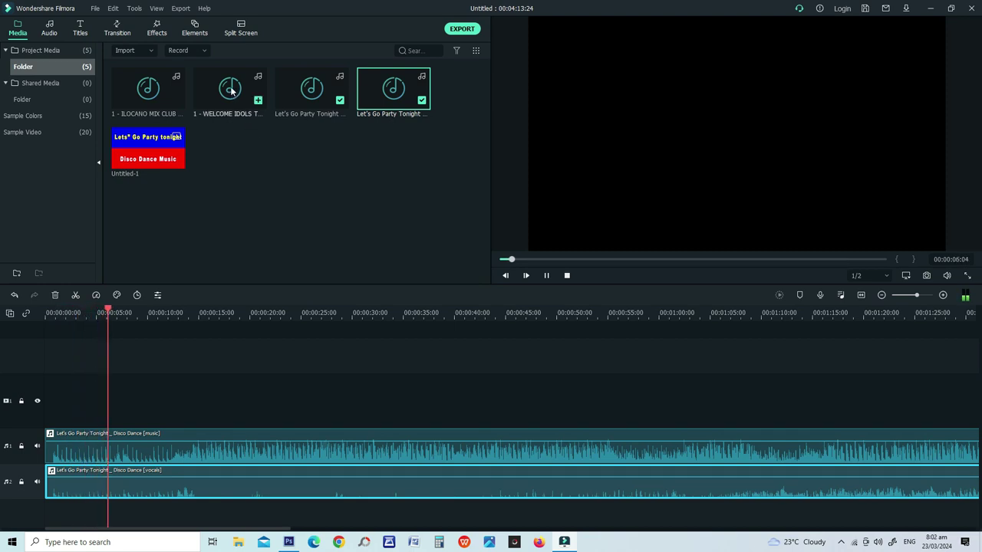
pyautogui.moveTo(232, 90); pyautogui.dragTo(420, 514)
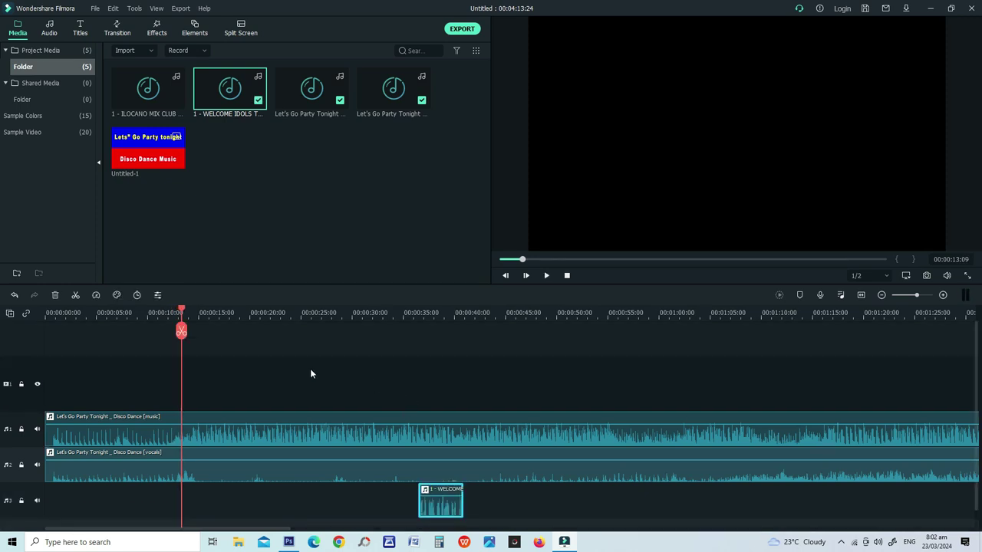
pyautogui.click(547, 276)
pyautogui.moveTo(201, 310); pyautogui.dragTo(409, 347)
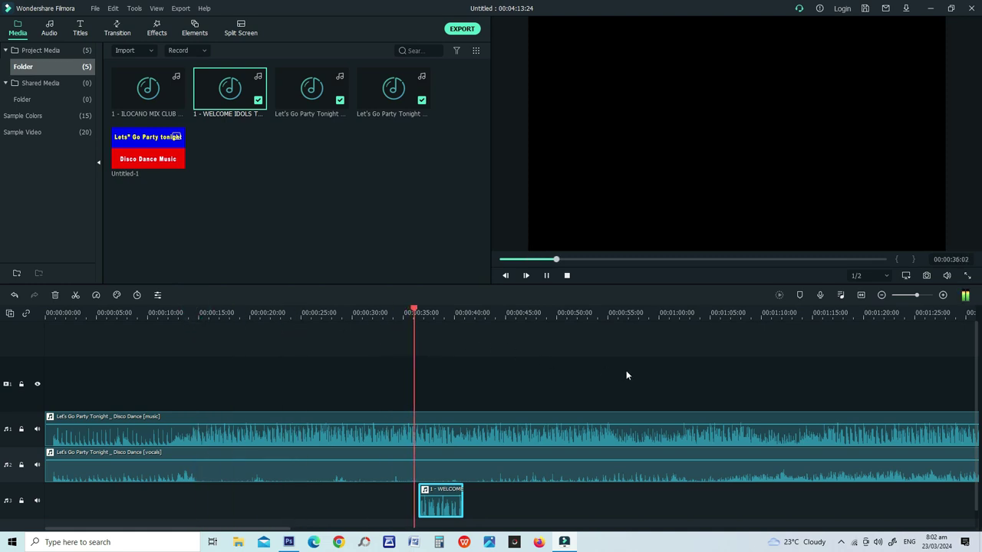
# - Add the ILOCANO MIX CLUB sound effect to the third audio track at about 2:11 and play that section
pyautogui.moveTo(916, 299); pyautogui.dragTo(910, 296)
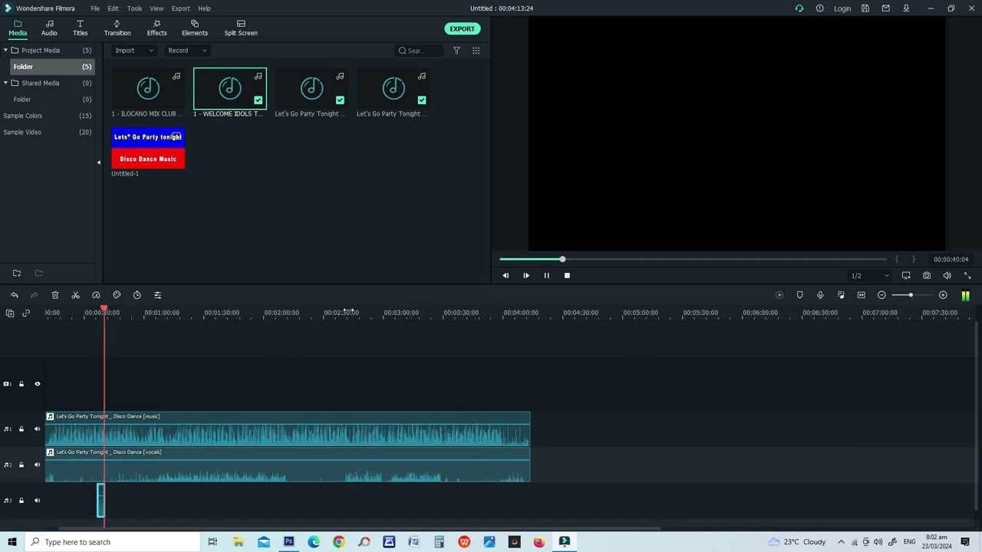
pyautogui.moveTo(147, 92); pyautogui.dragTo(289, 498)
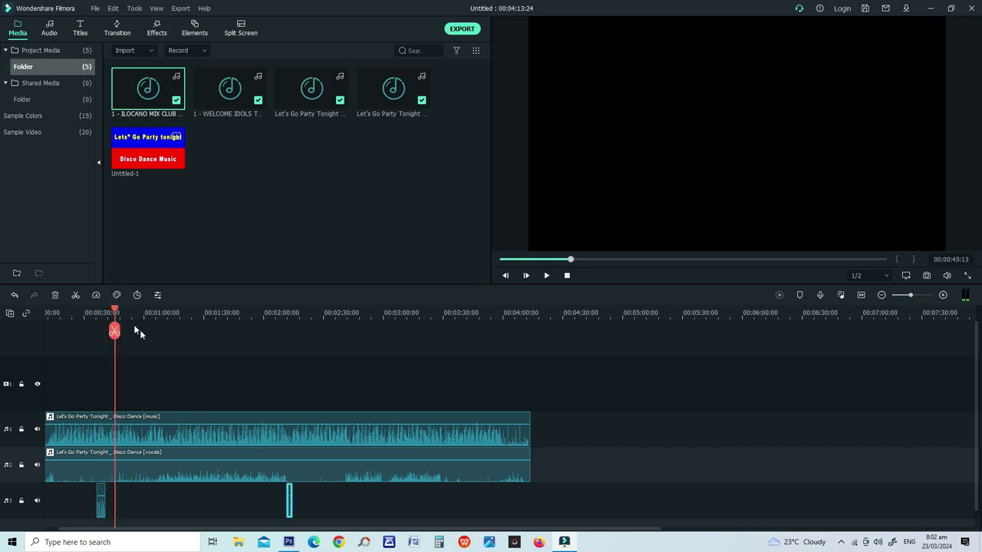
pyautogui.moveTo(115, 310); pyautogui.dragTo(283, 349)
pyautogui.click(546, 276)
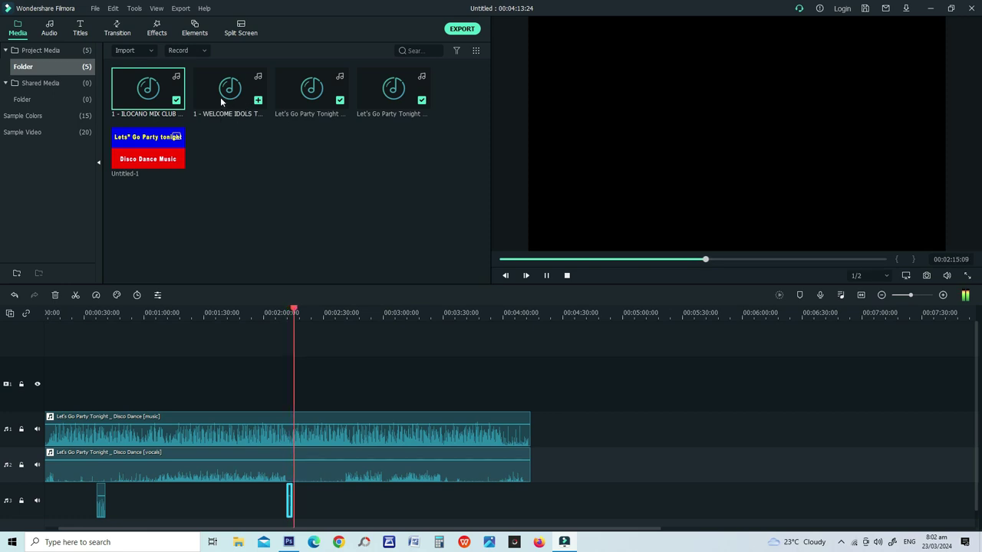
# - Add another ILOCANO MIX CLUB sound effect to the third audio track near the song's end, at about 4:11, and play it
pyautogui.click(147, 90)
pyautogui.moveTo(504, 477); pyautogui.dragTo(526, 497)
pyautogui.moveTo(310, 312); pyautogui.dragTo(518, 356)
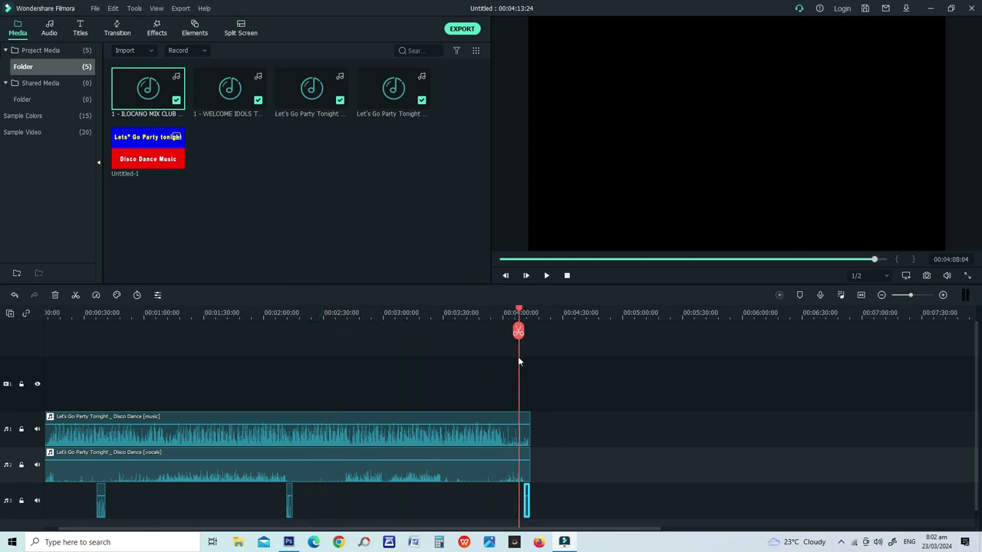
pyautogui.click(546, 276)
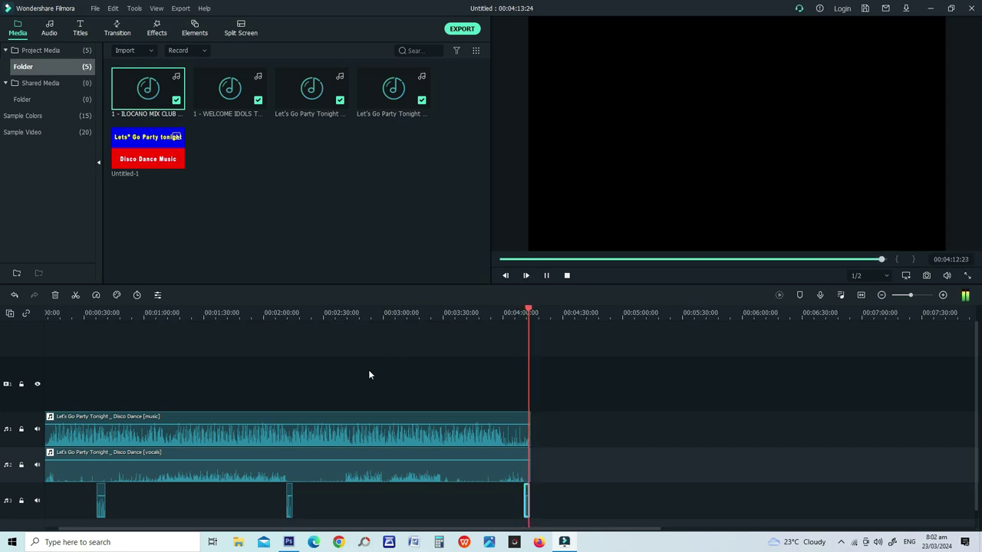
# - Lock all three audio tracks holding the music, the vocals and the voice tags
pyautogui.click(21, 430)
pyautogui.click(22, 466)
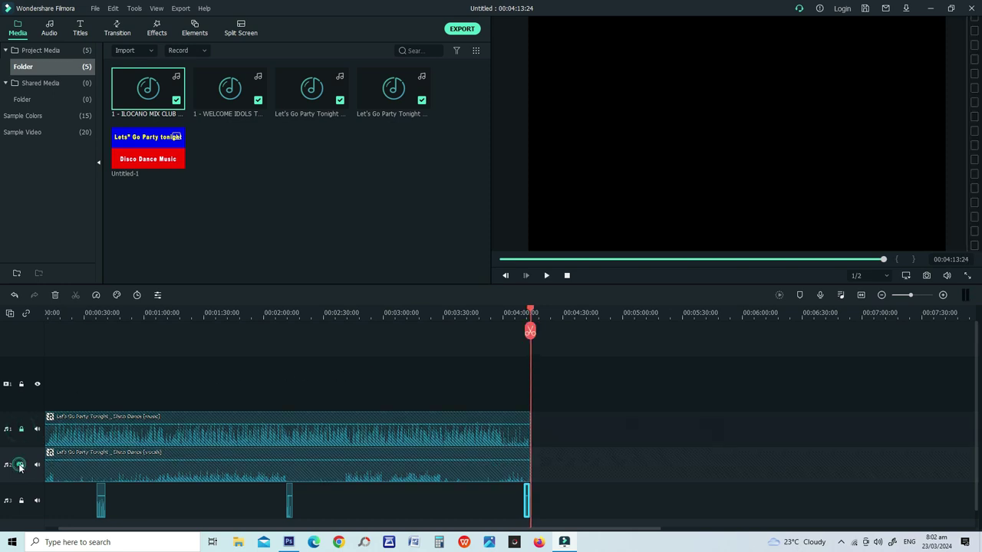
pyautogui.click(21, 501)
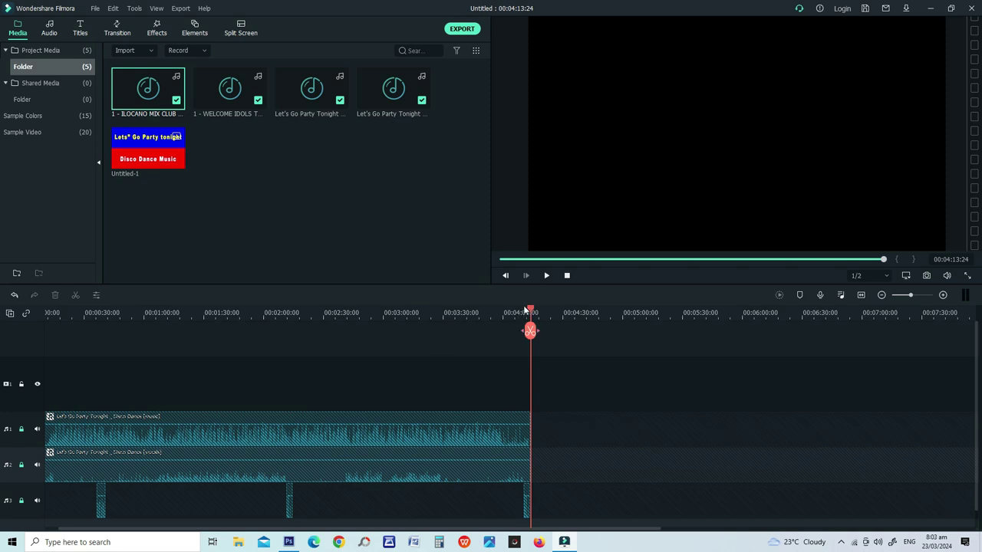
# - Place the Untitled-1 banner image on the video track at the timeline start and extend it past the song's end to about 4:19
pyautogui.moveTo(131, 144); pyautogui.dragTo(4, 412)
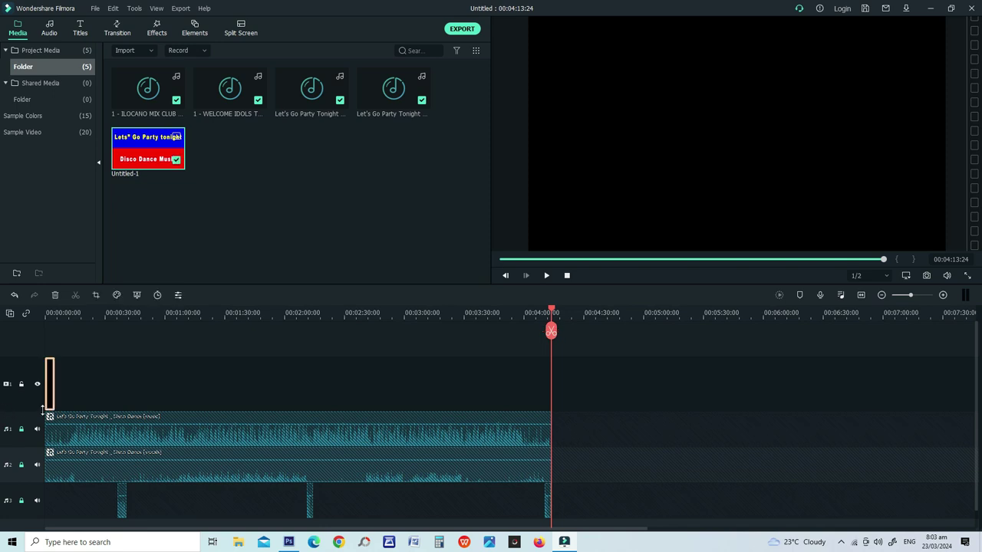
pyautogui.moveTo(54, 392); pyautogui.dragTo(562, 405)
pyautogui.click(175, 386)
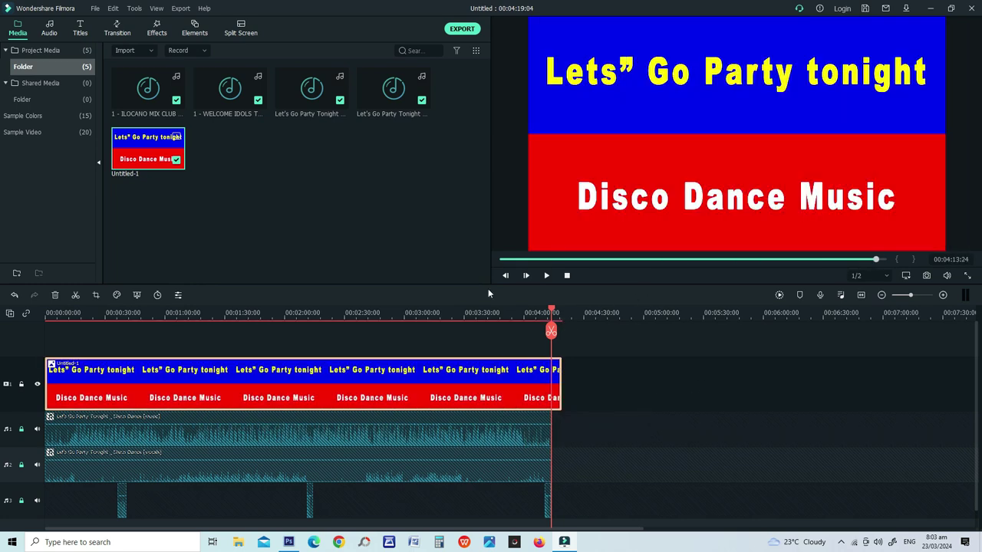
# - Cut off the banner clip's excess beyond the song's end at 4:13:24 and lock the video track
pyautogui.click(75, 295)
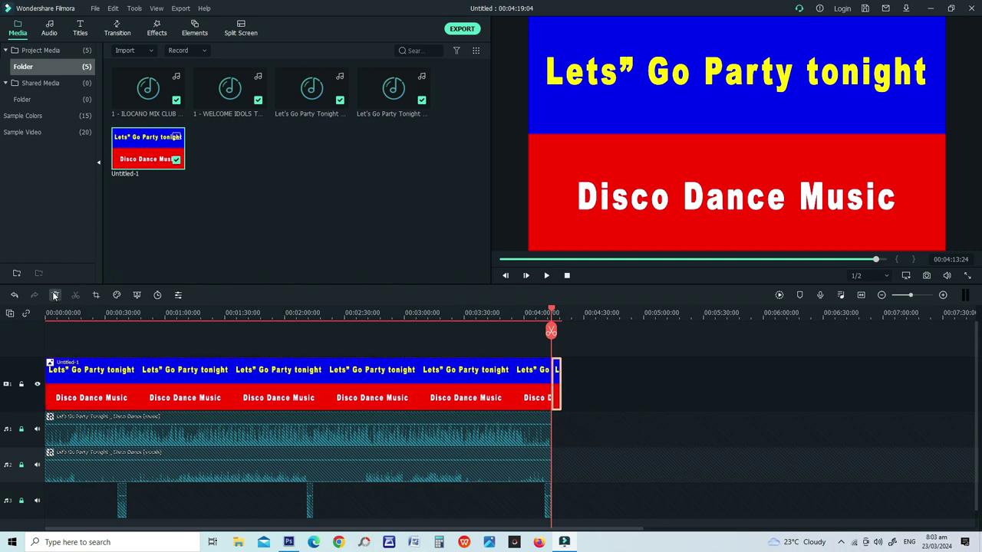
pyautogui.click(55, 295)
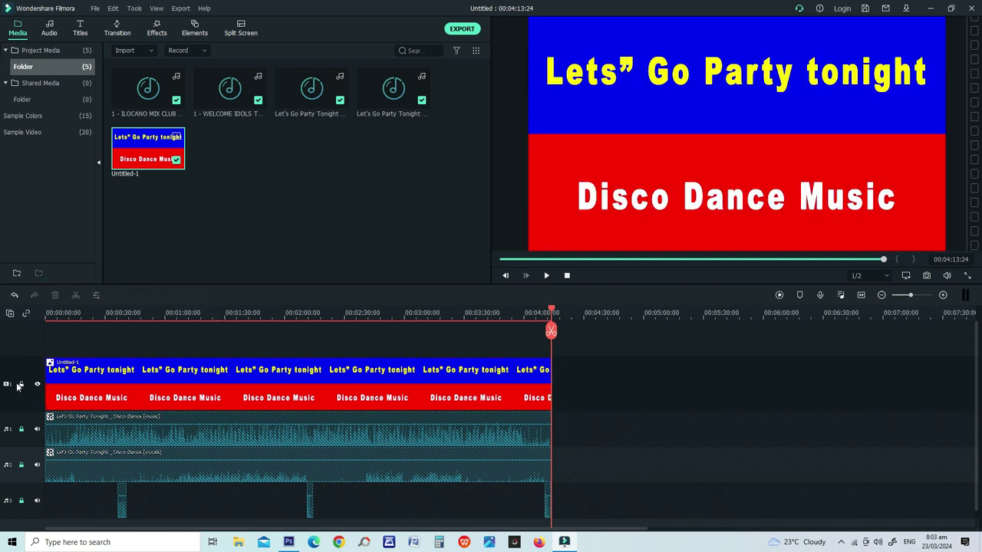
pyautogui.click(20, 386)
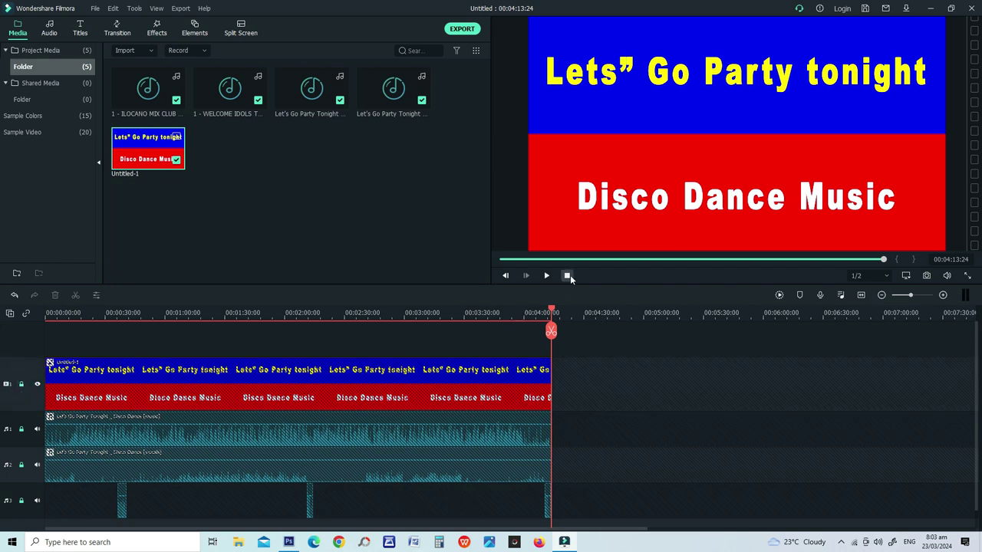
# - Play the assembled timeline from the start and from about 1:53, 2:10 and 4:07 to check the voice tags
pyautogui.click(568, 276)
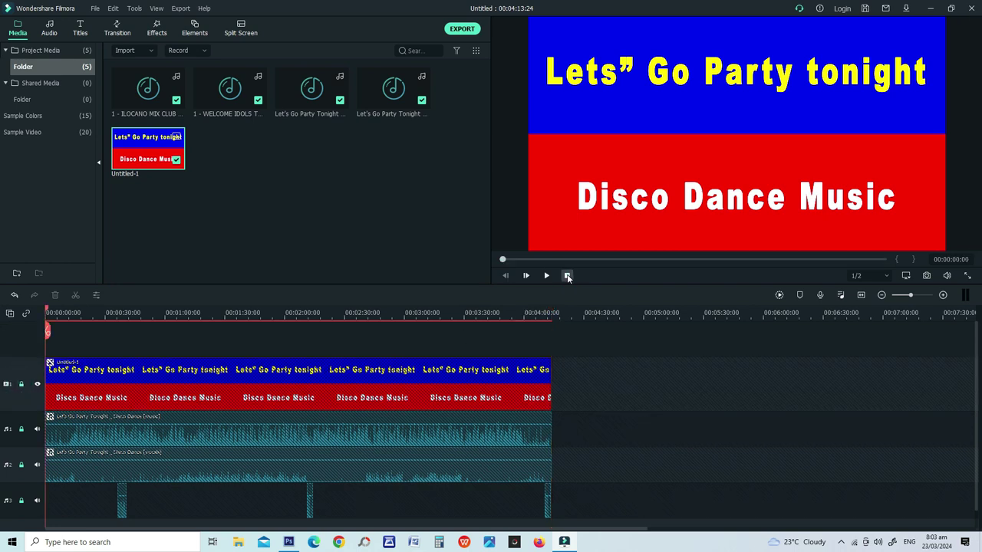
pyautogui.click(547, 275)
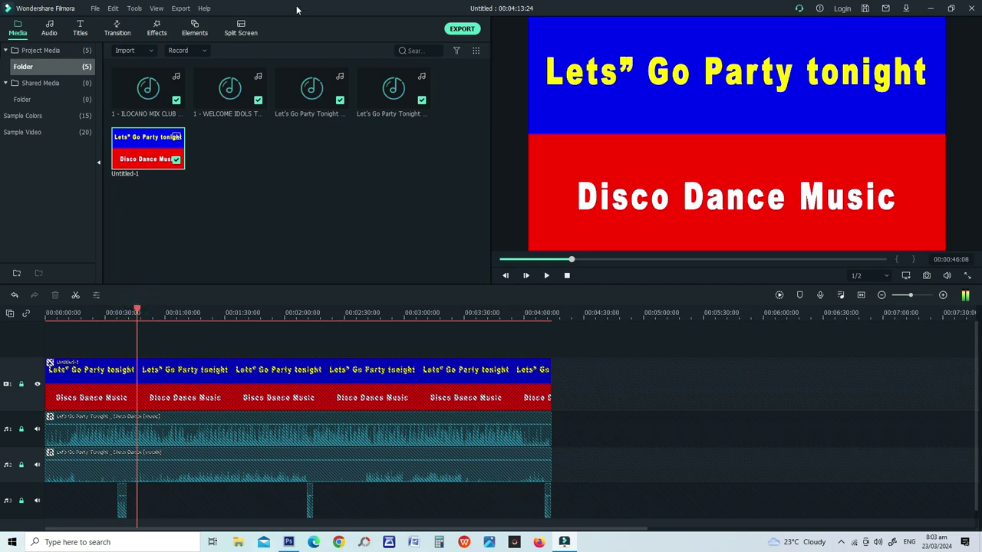
pyautogui.click(270, 315)
pyautogui.press('space')
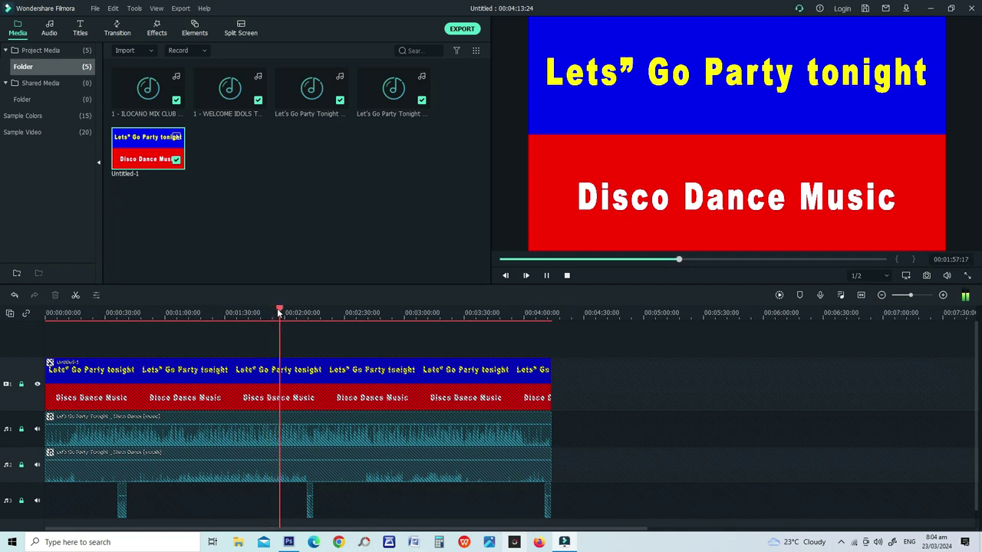
pyautogui.moveTo(280, 310); pyautogui.dragTo(303, 343)
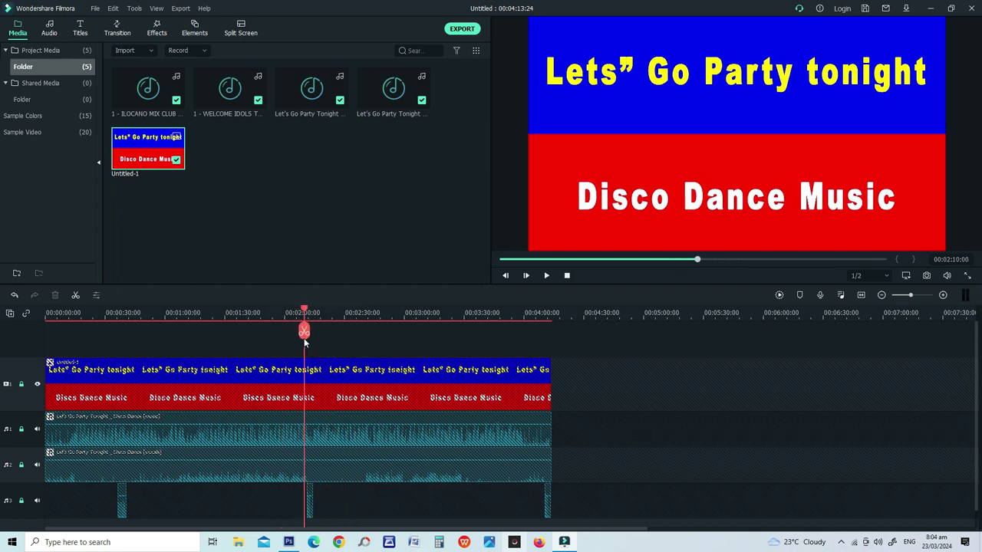
pyautogui.press('space')
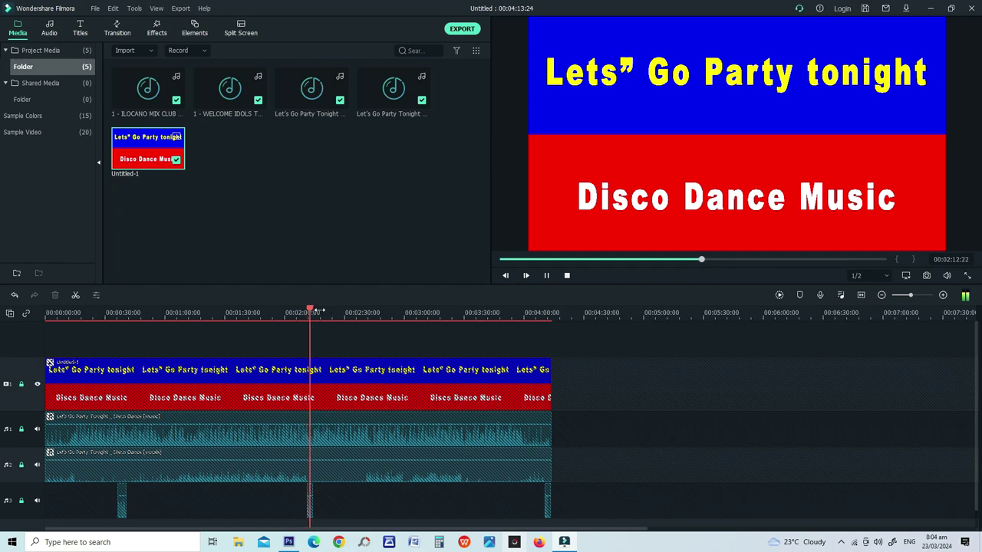
pyautogui.click(313, 308)
pyautogui.moveTo(313, 308); pyautogui.dragTo(540, 318)
pyautogui.press('space')
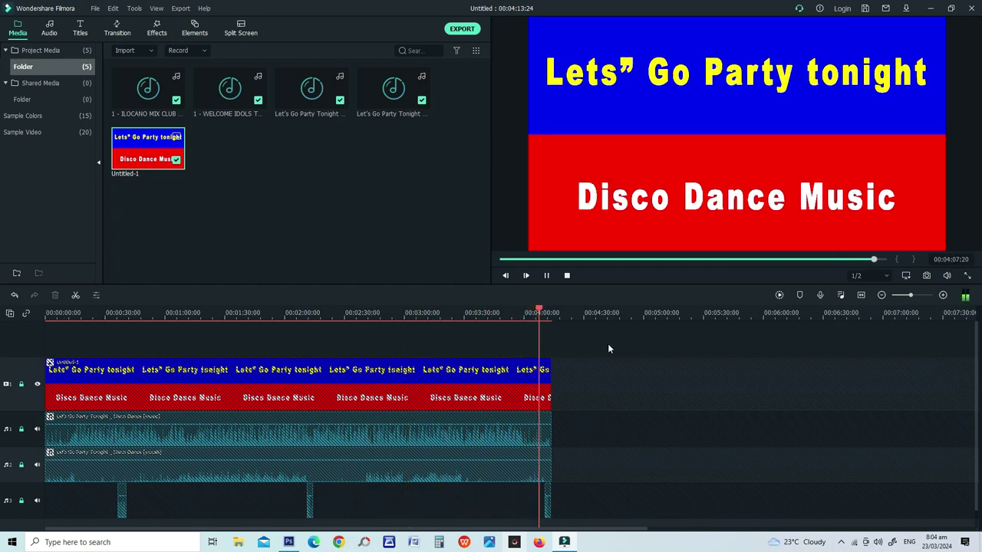